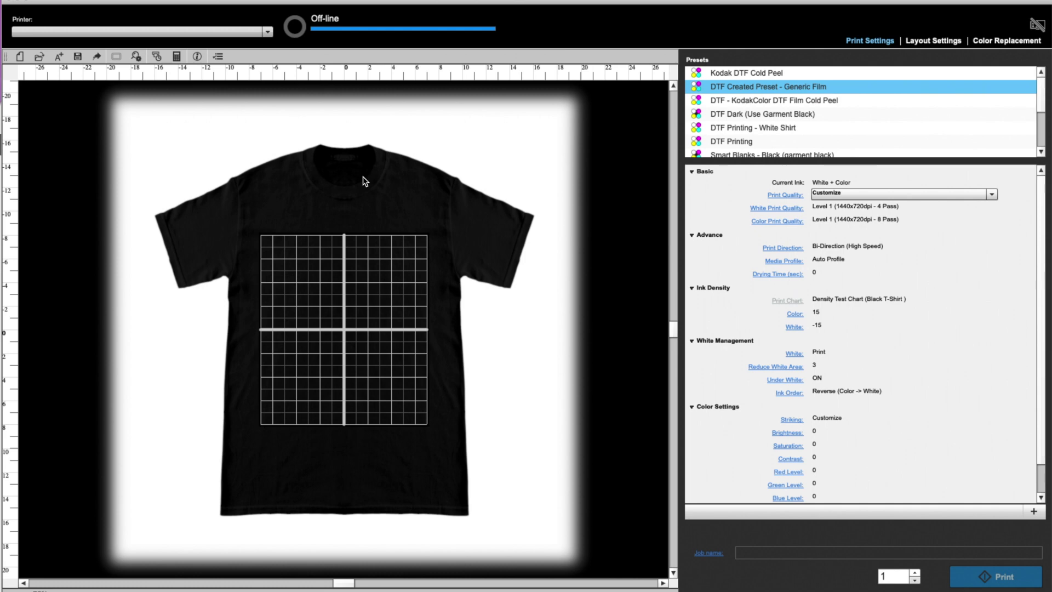
Start a new job with Kodak DTF Cold Peel as the print preset
click(20, 56)
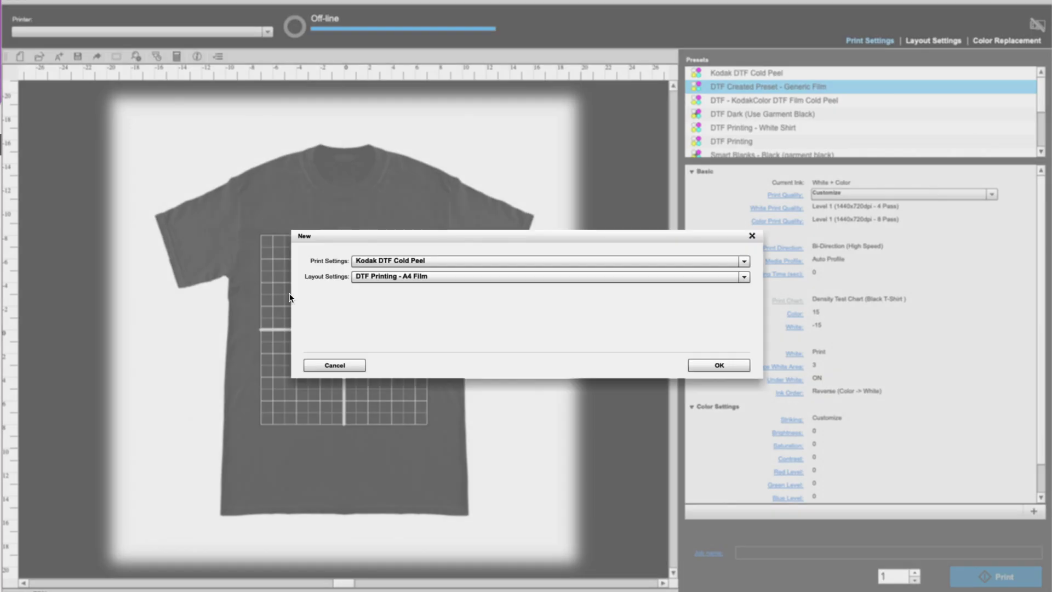
click(432, 264)
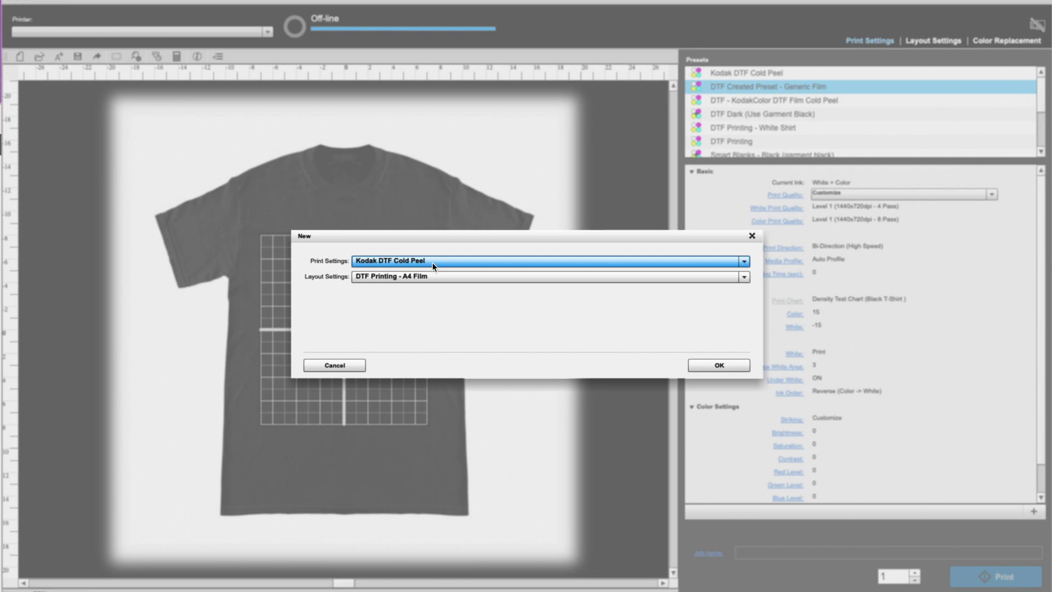
click(432, 262)
click(432, 262)
click(432, 261)
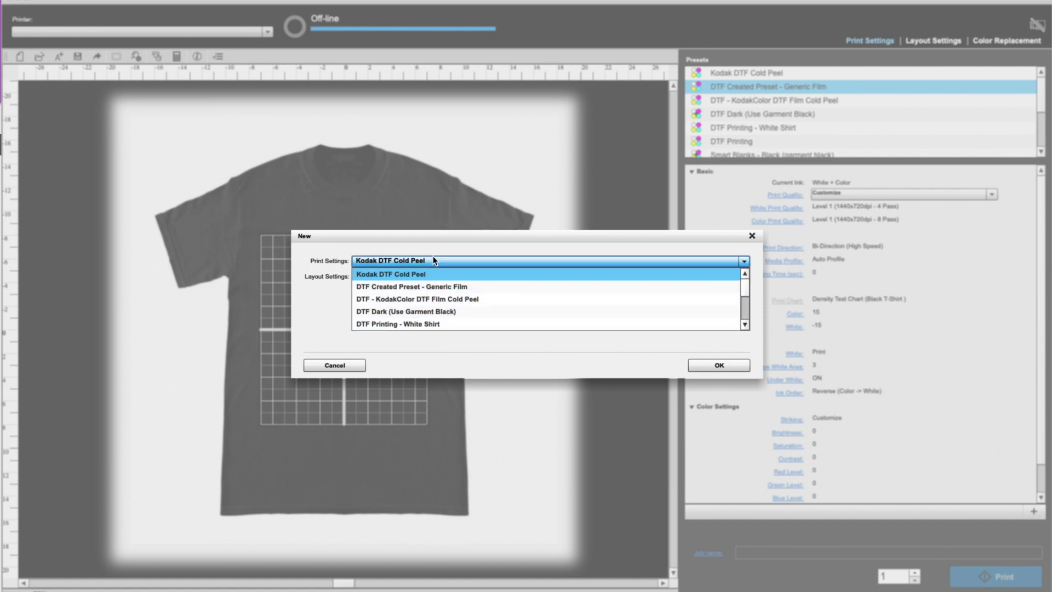
click(433, 250)
Choose DTF Printing - A4 Film as the layout preset and confirm the new job
click(429, 276)
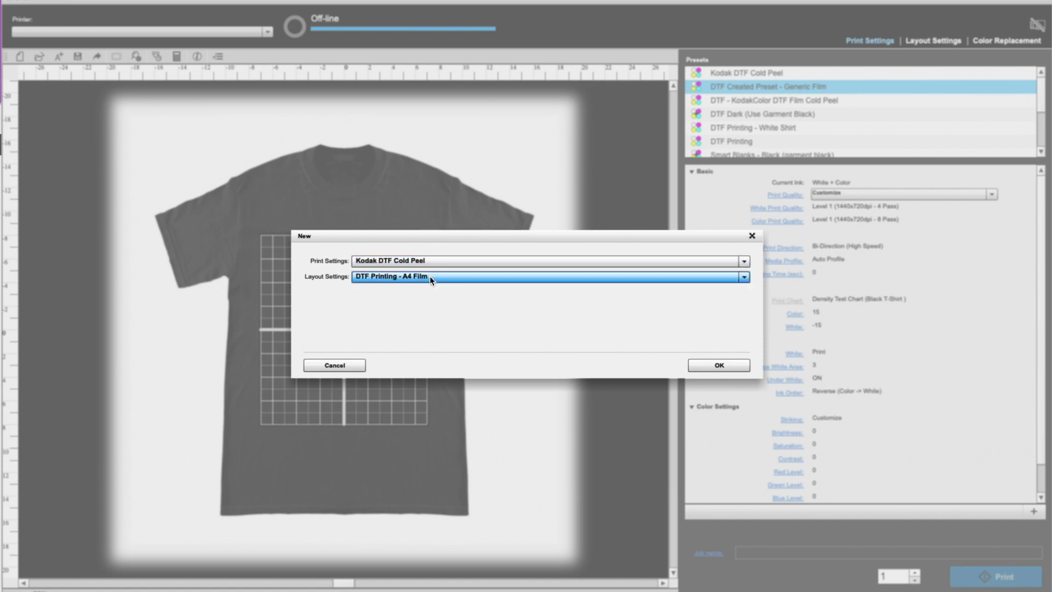
click(430, 275)
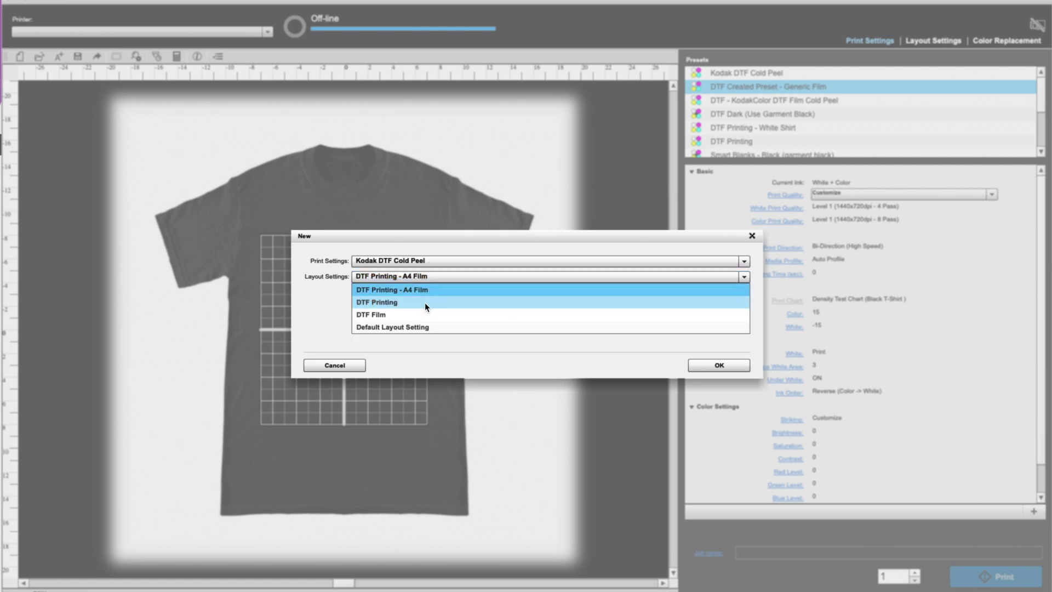
click(423, 291)
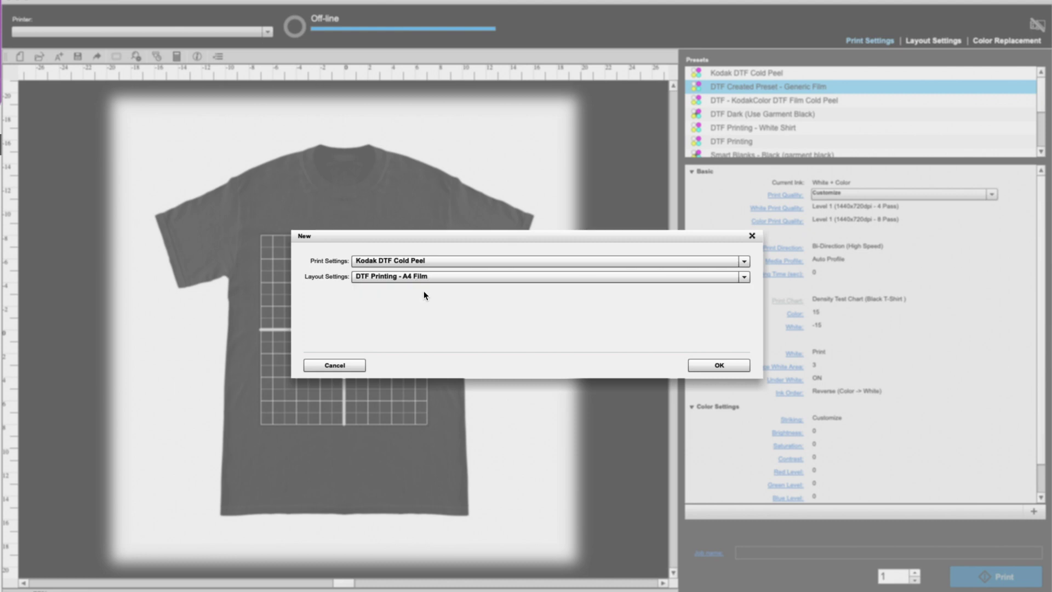
click(568, 281)
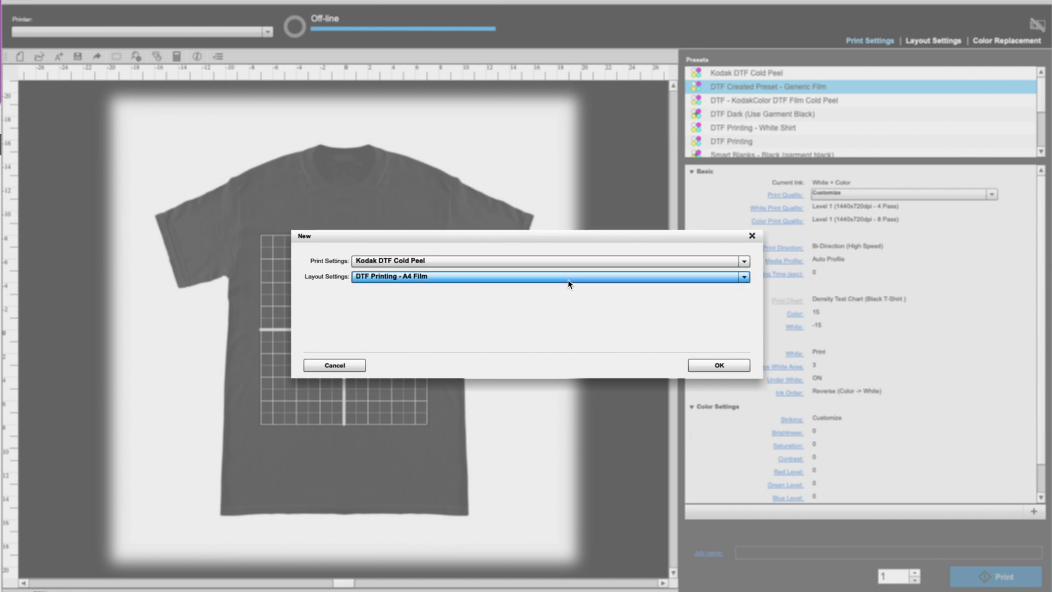
click(704, 371)
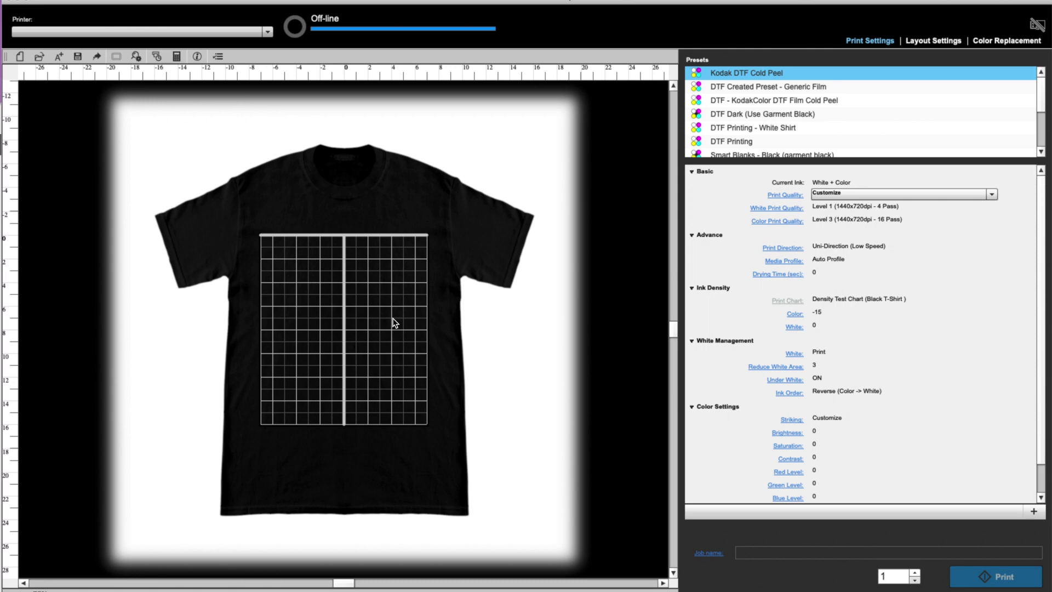
Show the job's layout settings: DTF Printing - A4 Film on a Medium Platen (14"x16")
click(914, 42)
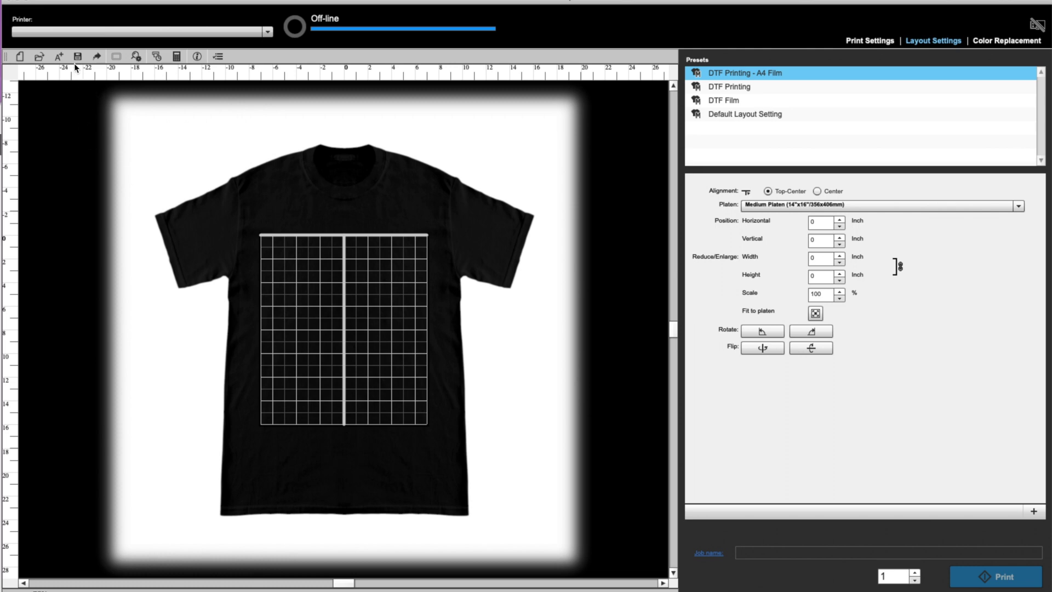
Import Your paragraph text (1).png from Downloads as the job's background image
click(115, 1)
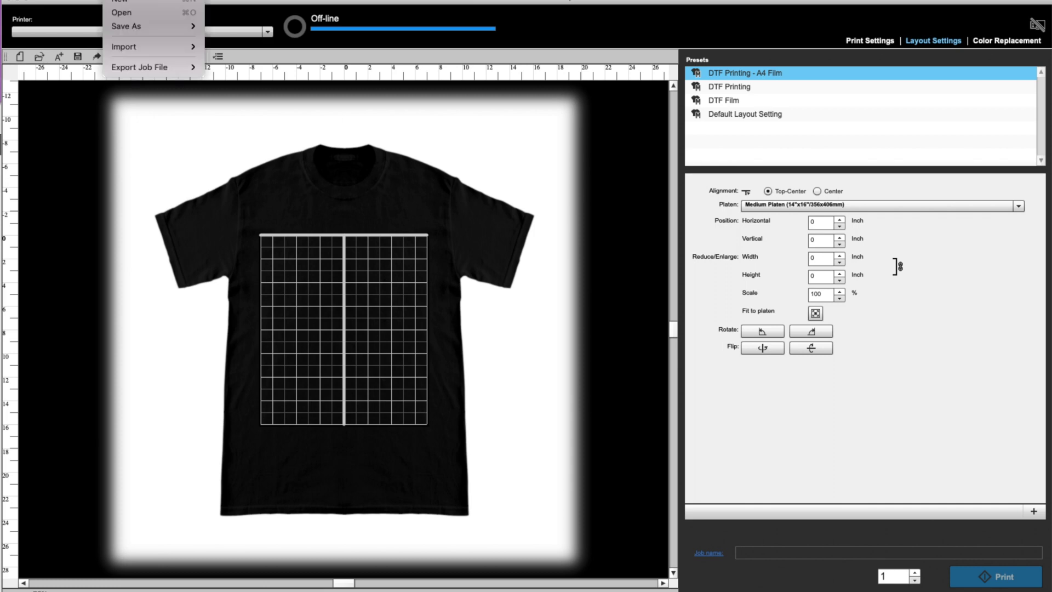
mouse_move(120, 46)
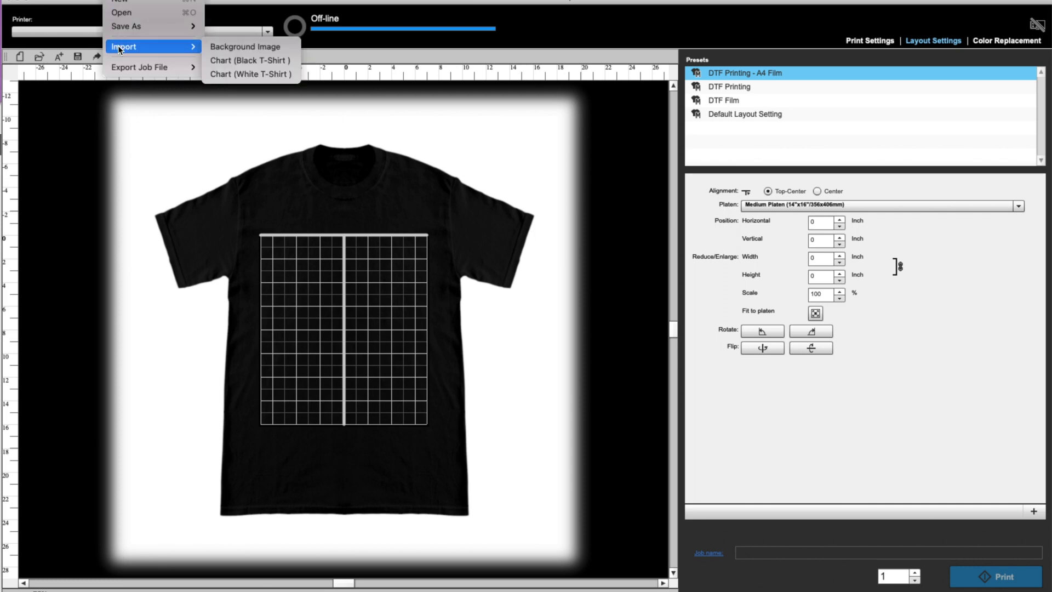
click(212, 46)
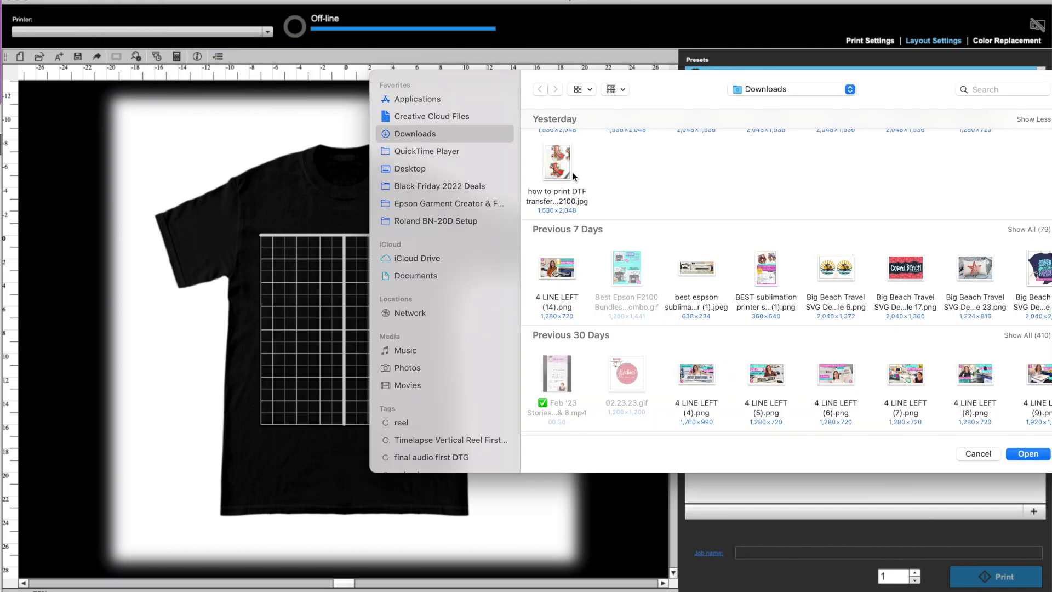
scroll(576, 179, up, 5)
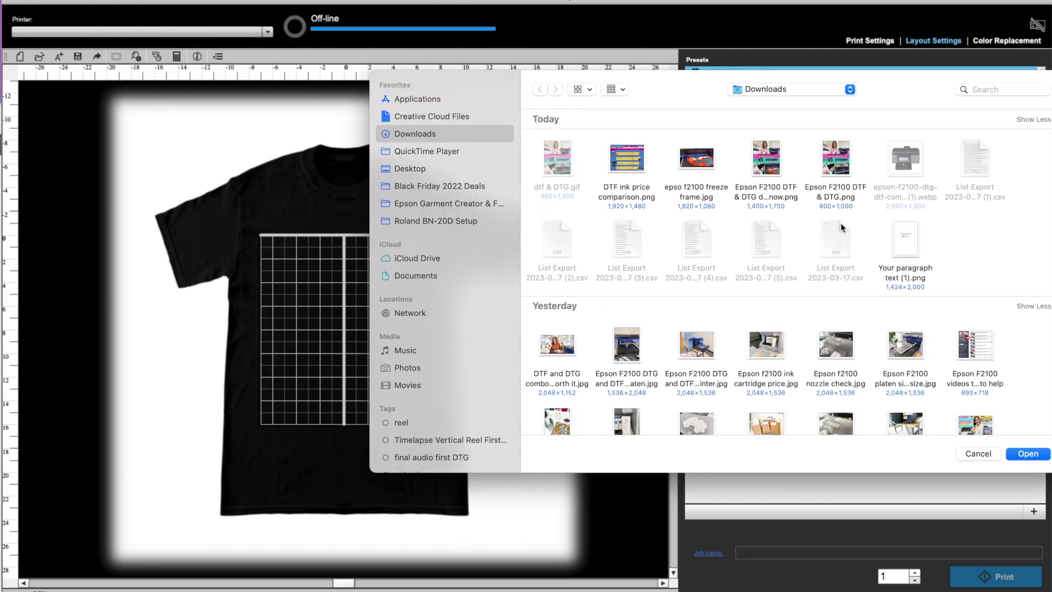
click(907, 248)
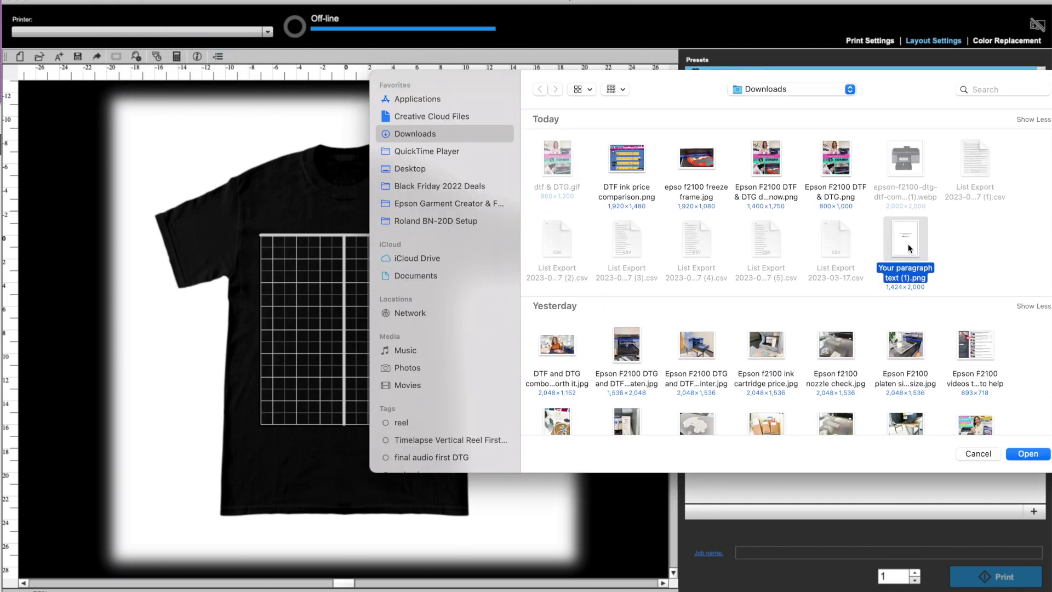
click(1020, 452)
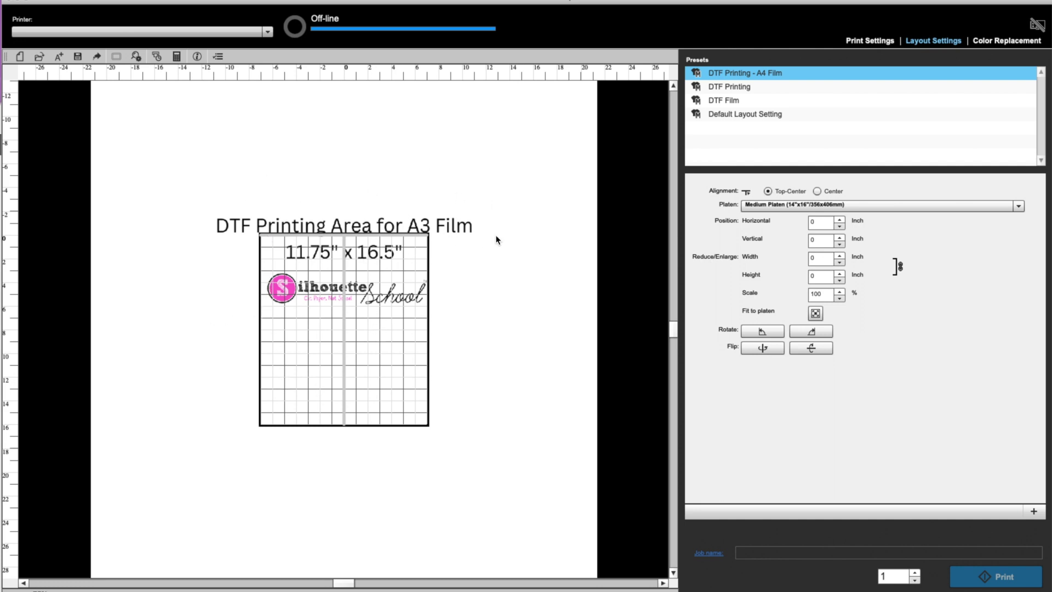
Scale the A3 film template image down from its corner to match the platen grid
scroll(497, 172, up, 5)
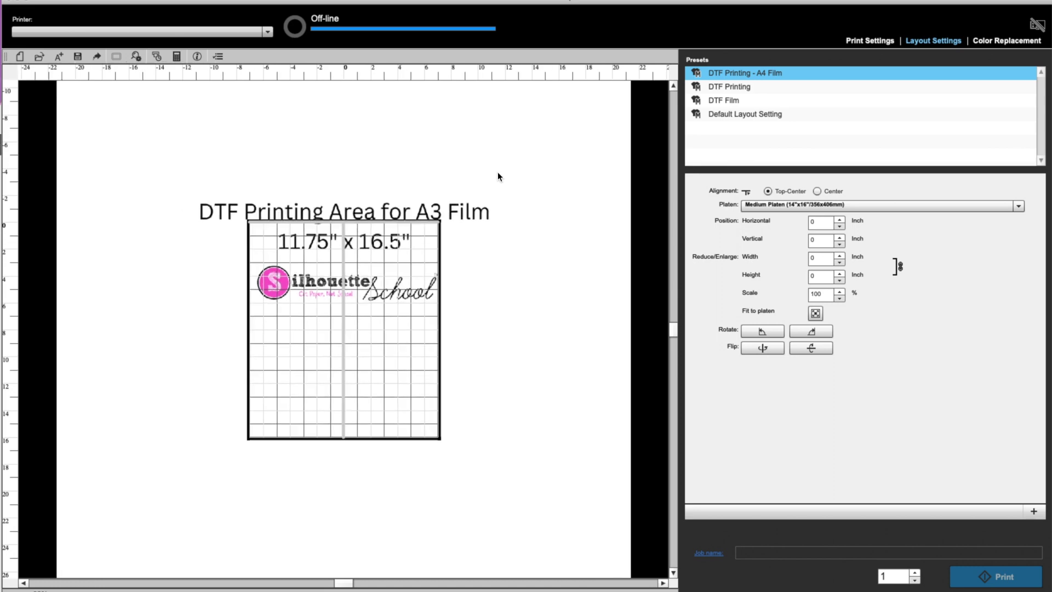
scroll(498, 173, down, 6)
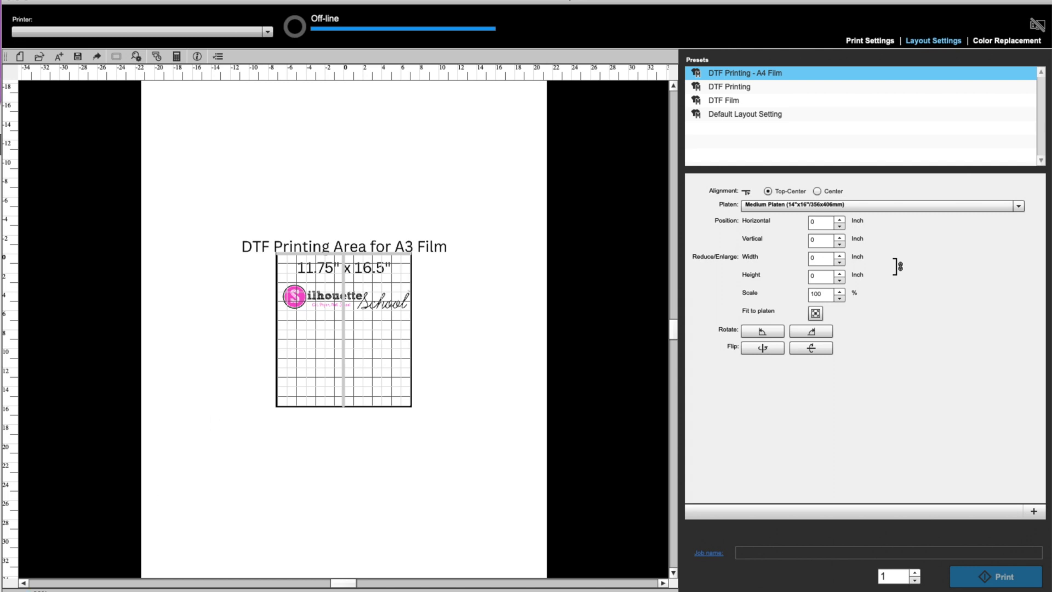
scroll(389, 420, down, 2)
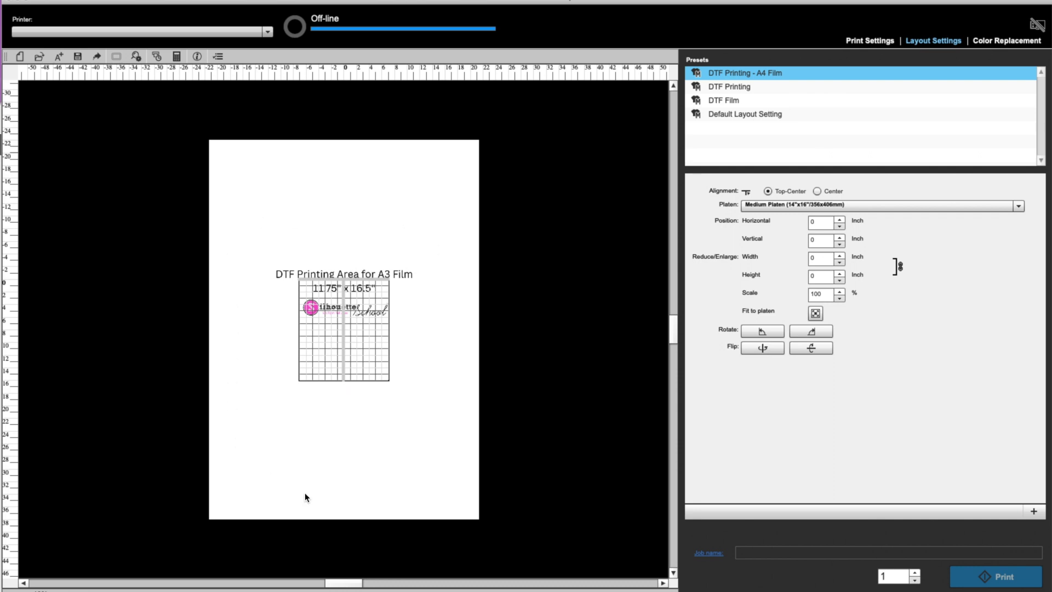
click(452, 204)
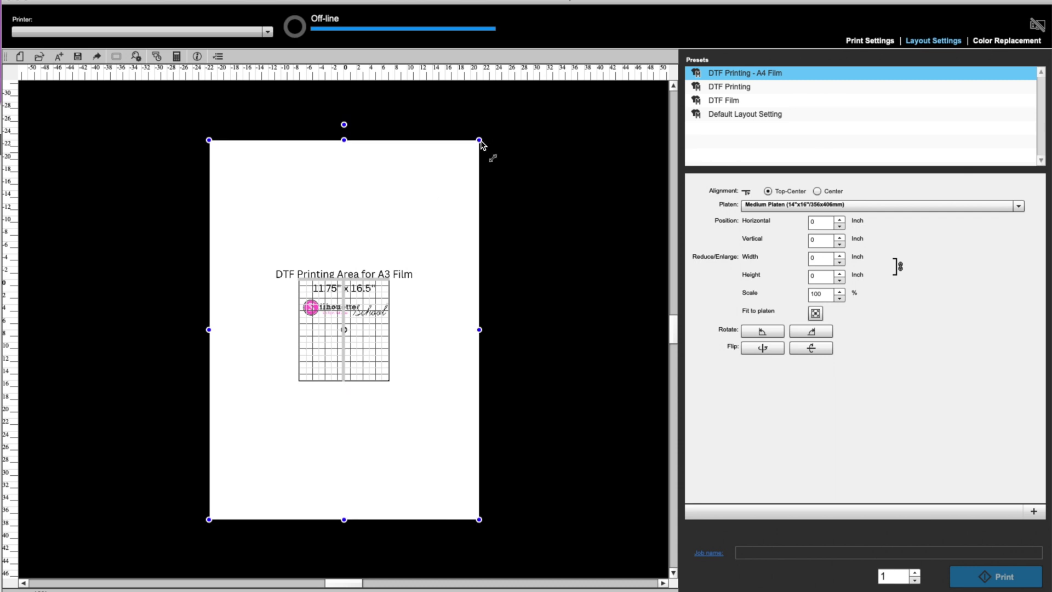
drag(480, 140, 392, 277)
click(423, 285)
scroll(426, 288, up, 8)
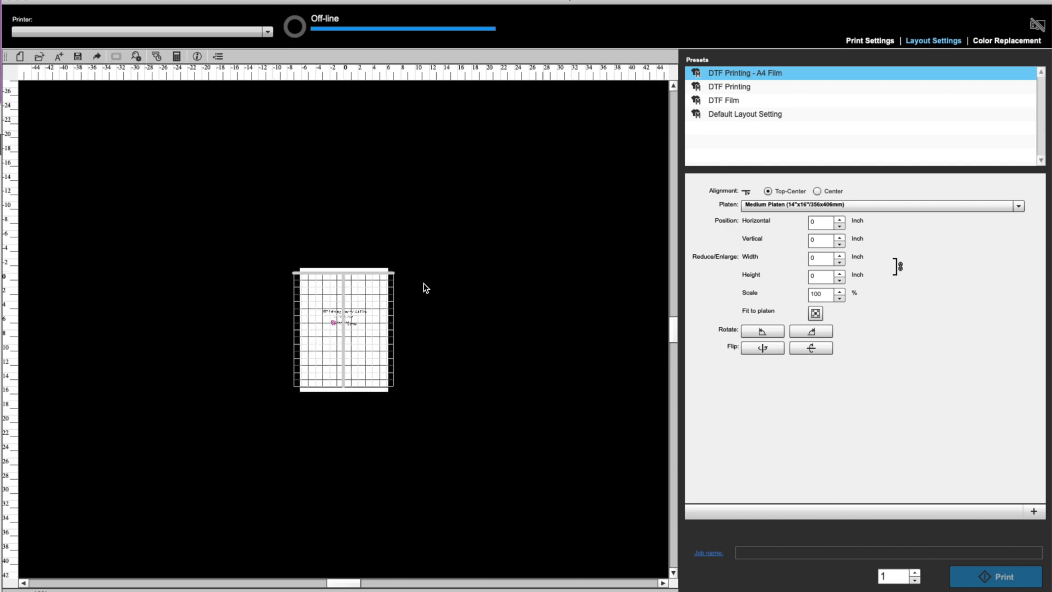
scroll(426, 288, up, 5)
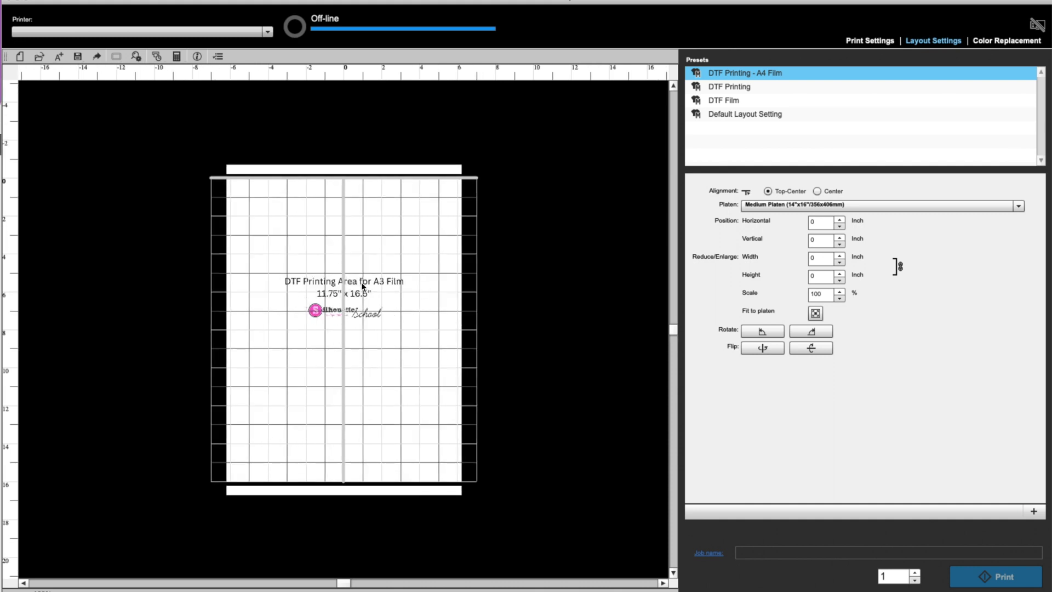
Shrink the A3 film template slightly more with its corner handle
click(375, 178)
click(375, 173)
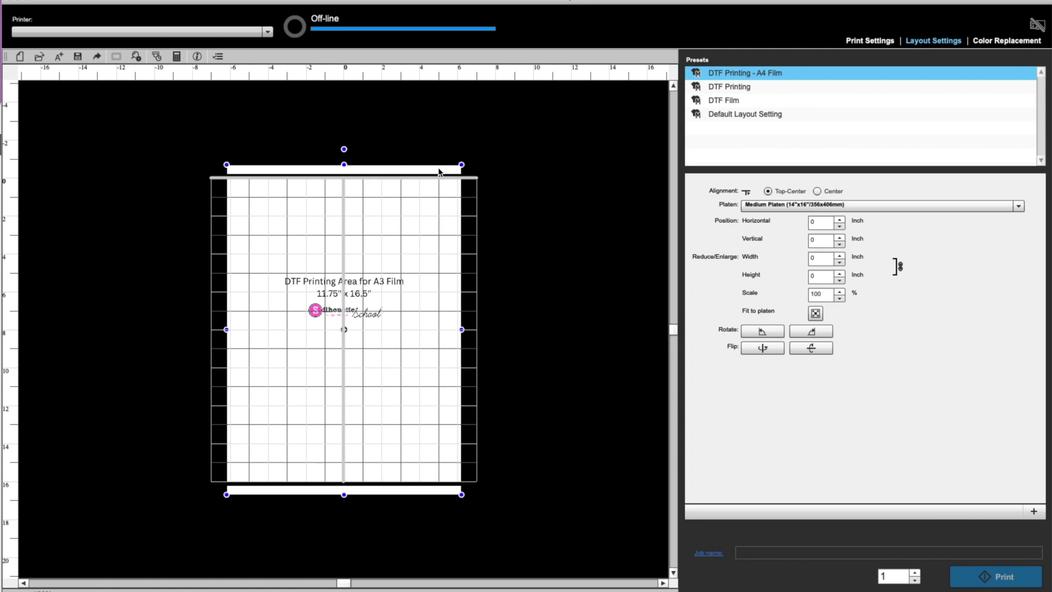
drag(462, 165, 457, 172)
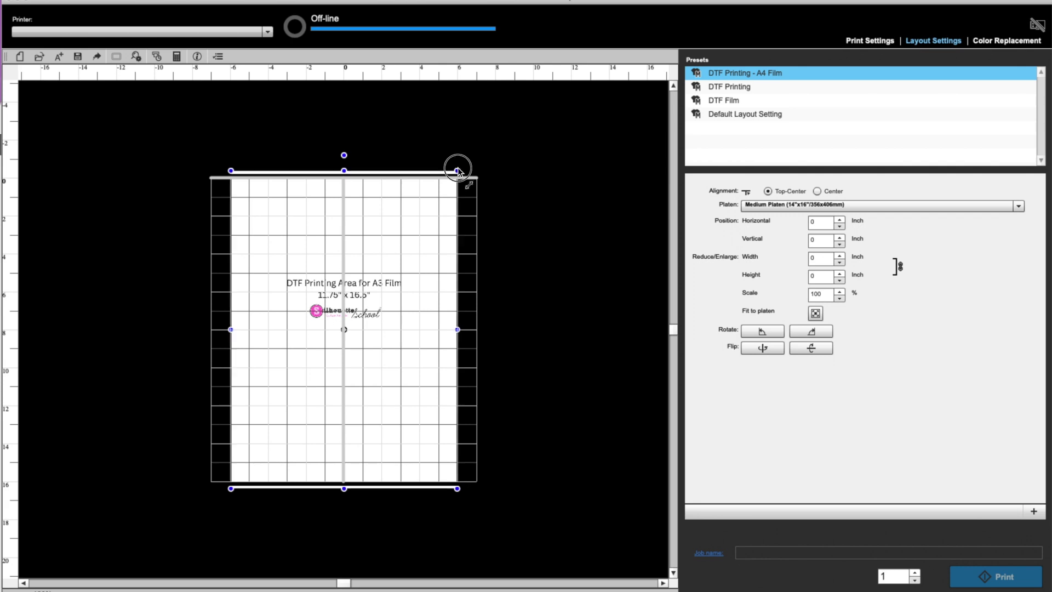
drag(458, 171, 457, 171)
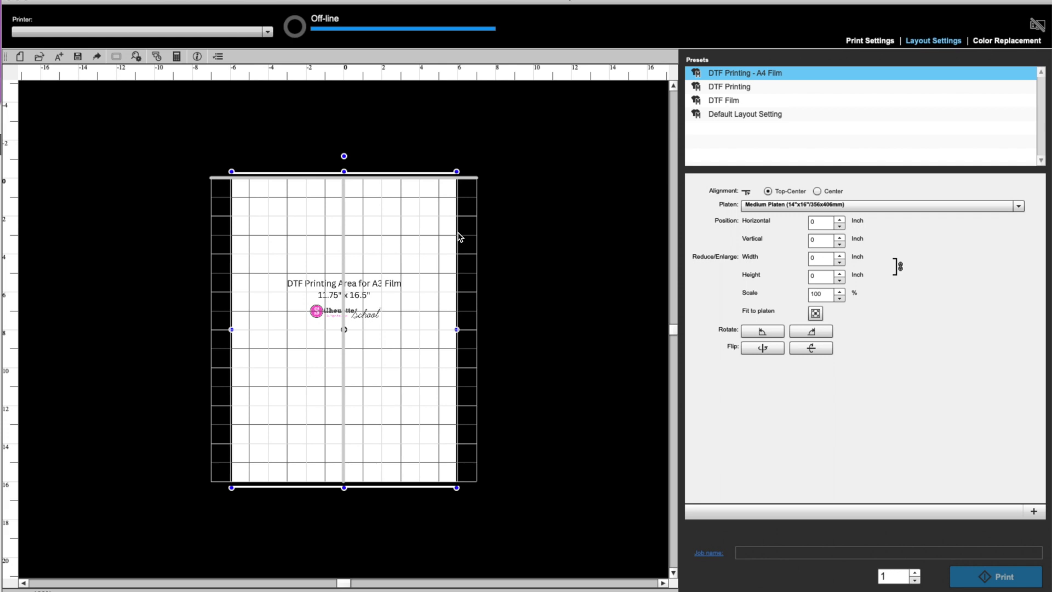
Nudge the template down with the arrow keys to align it, then deselect it
click(435, 237)
key(Down)
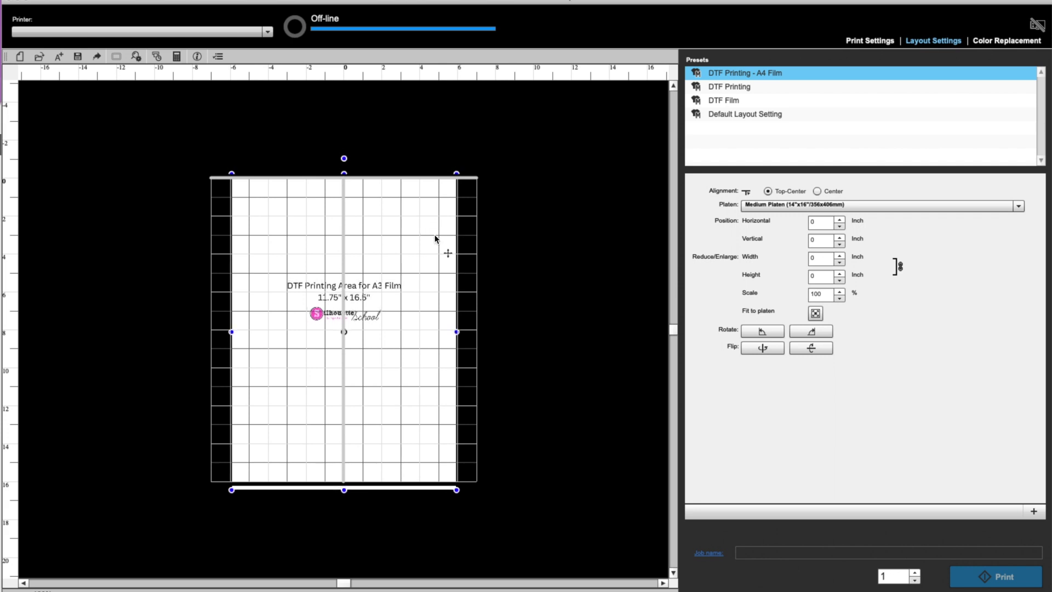
key(Up)
key(Down)
key(Down)
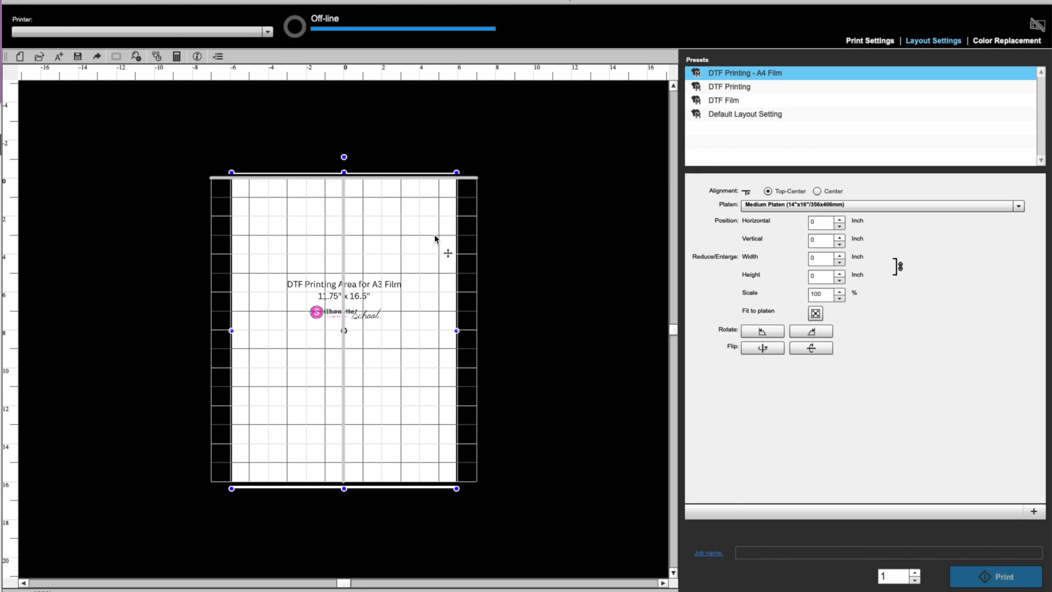
key(Down)
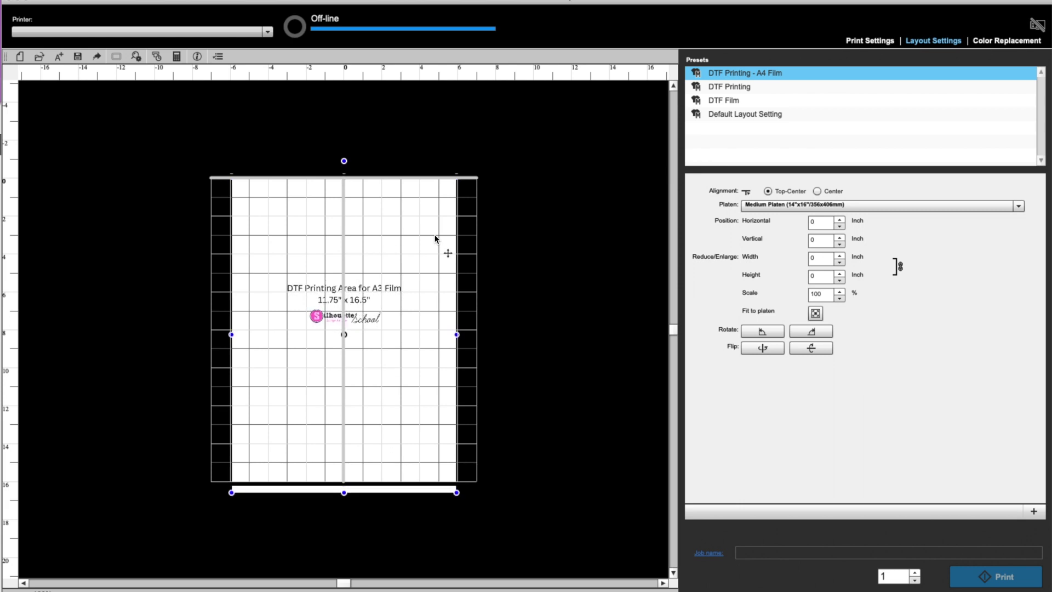
click(485, 333)
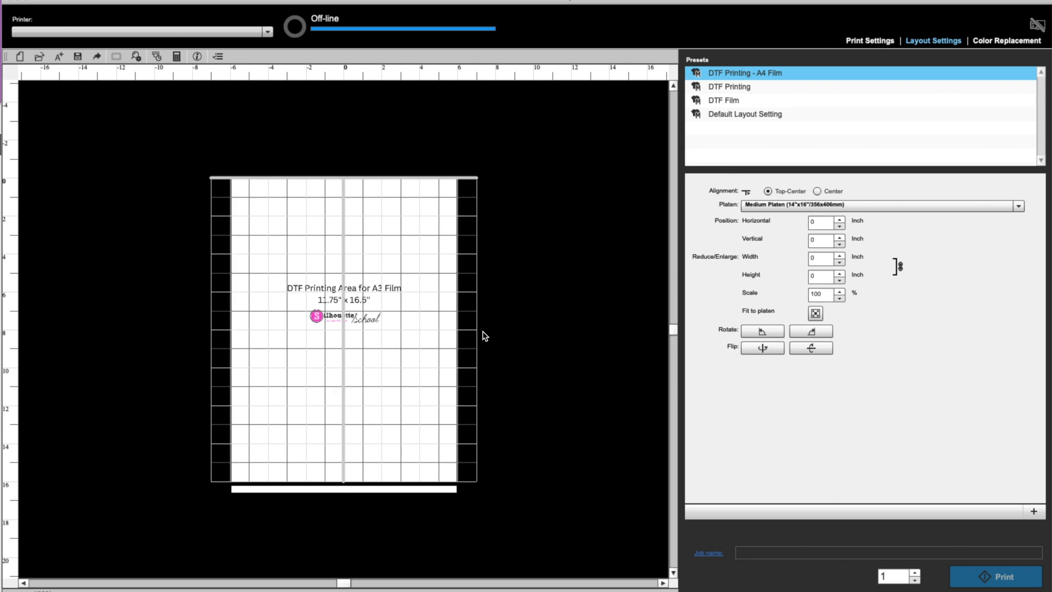
click(437, 354)
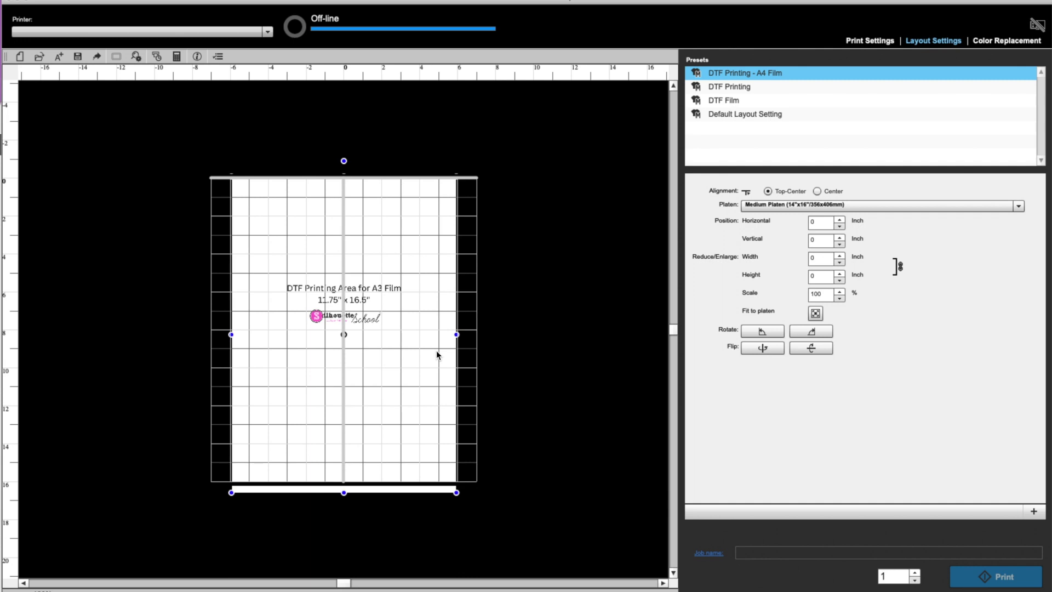
click(480, 356)
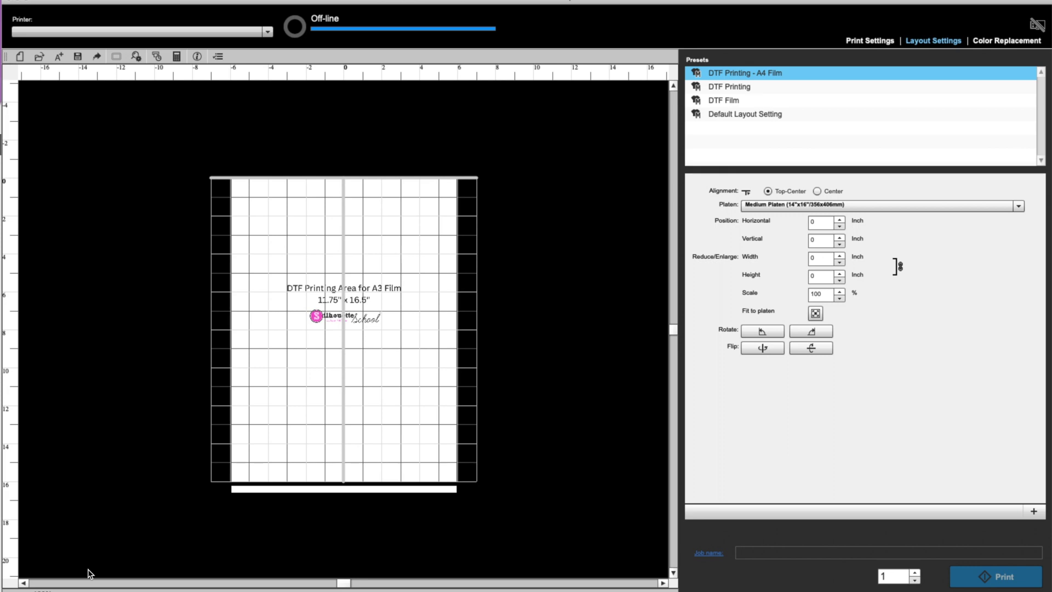
Open 13 Me sarcastic never.png, found by searching Downloads for 'sarcastic'
click(38, 57)
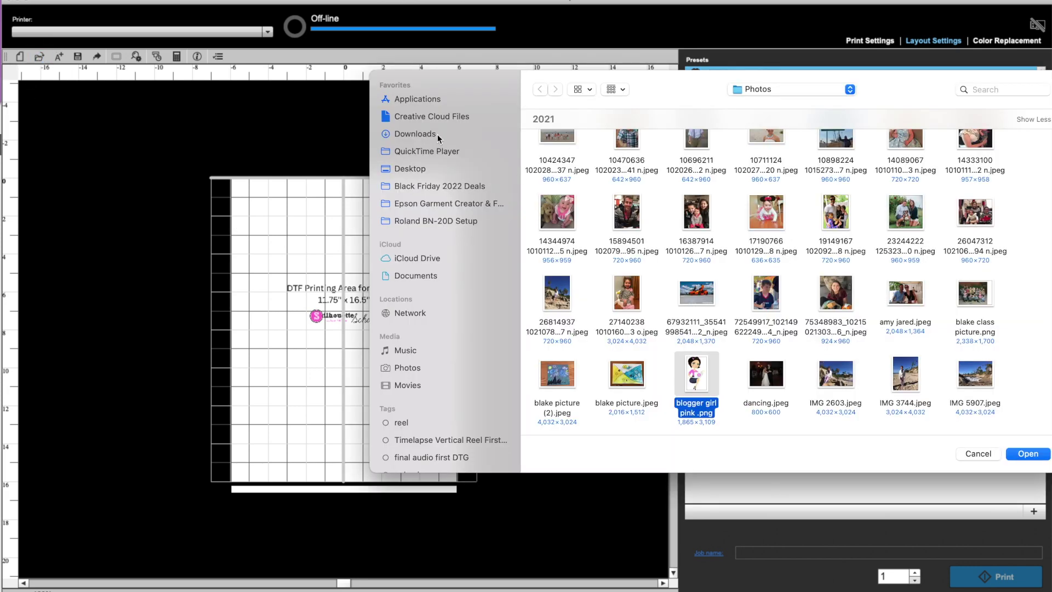
click(437, 134)
click(978, 87)
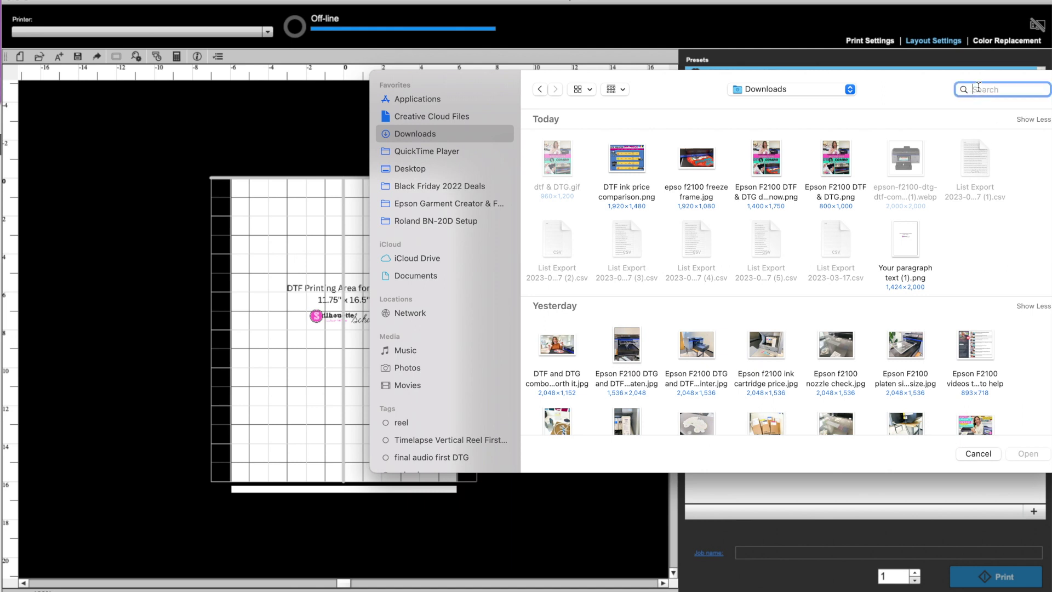
text(sarcast)
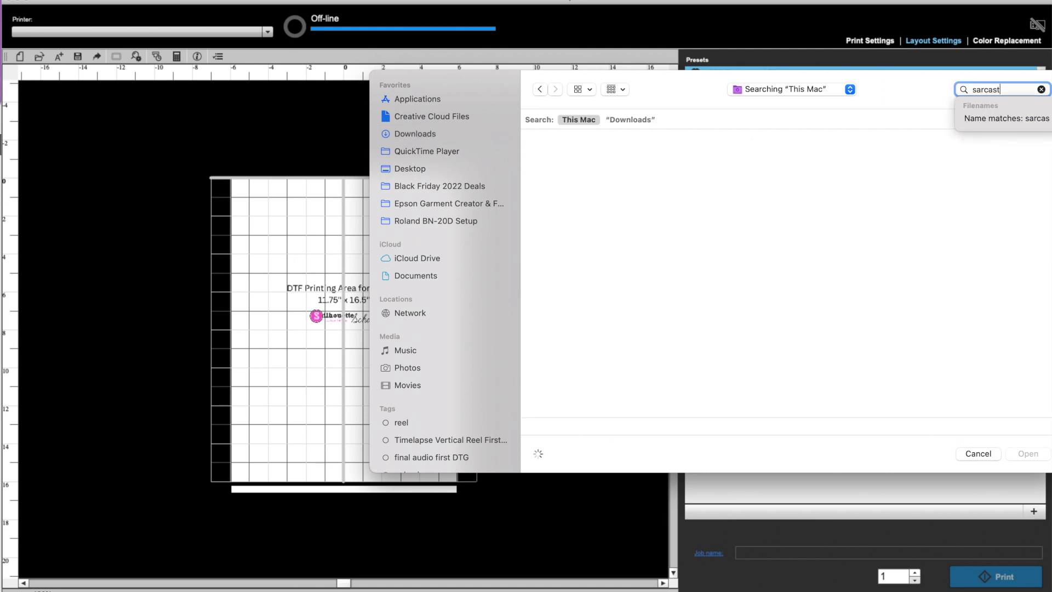
text(ic)
click(630, 120)
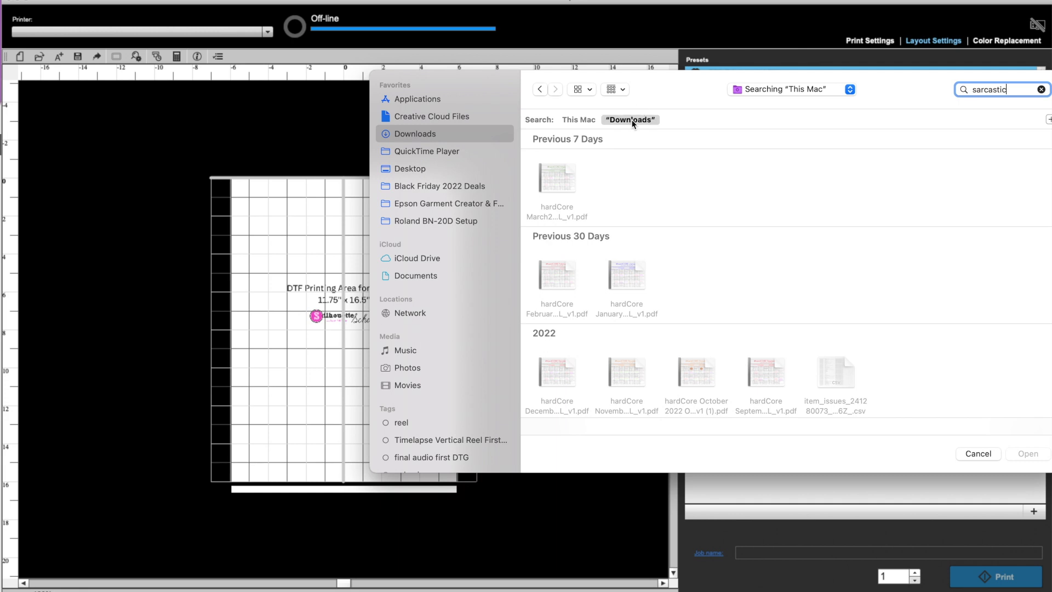
scroll(689, 318, down, 3)
click(890, 378)
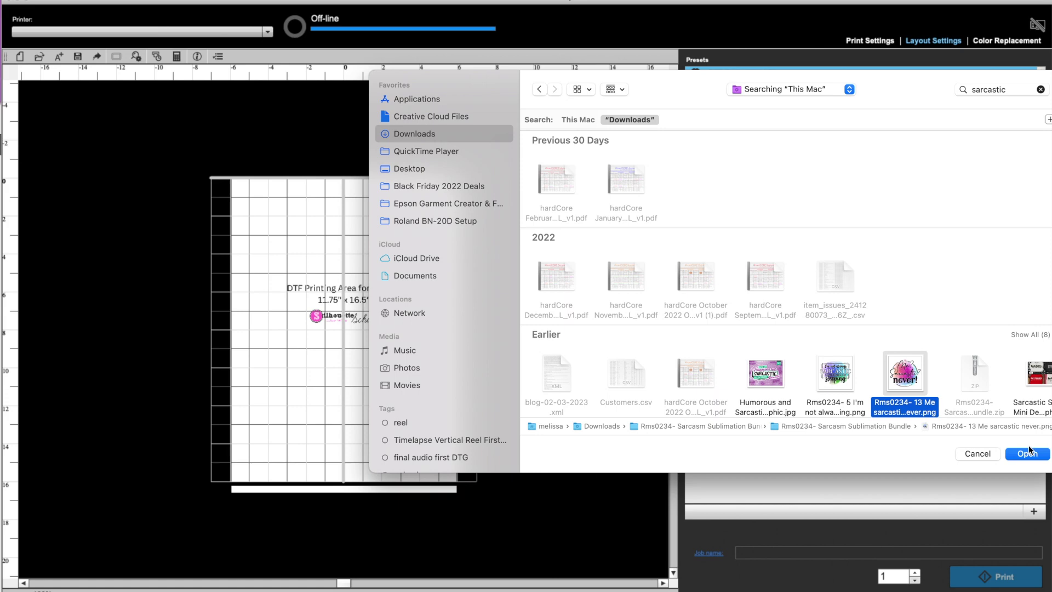
click(1029, 452)
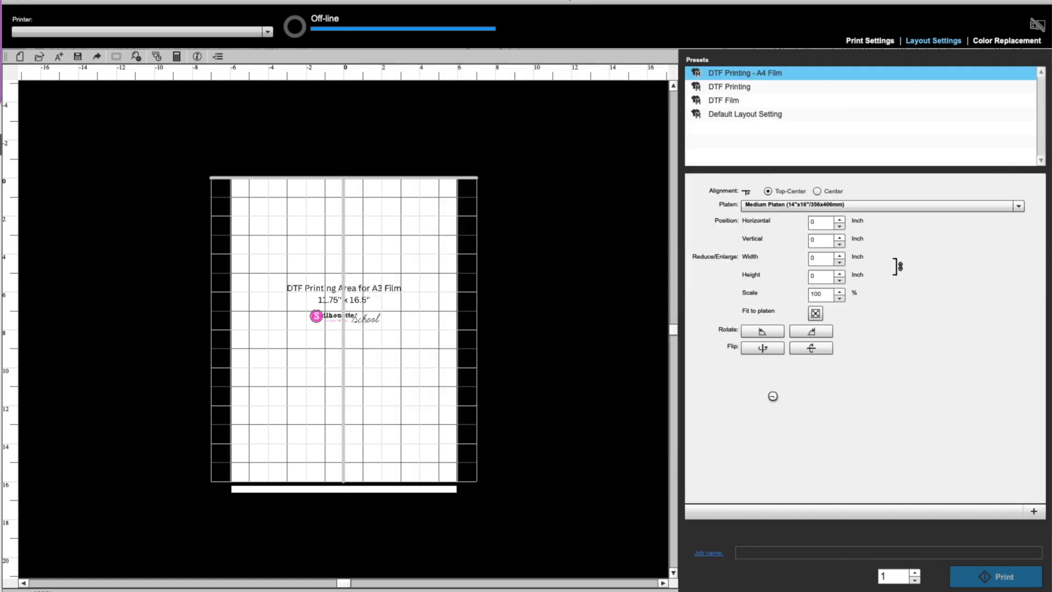
Scale the sarcastic design to 19% and place it top-centre in the film area
drag(417, 342, 268, 329)
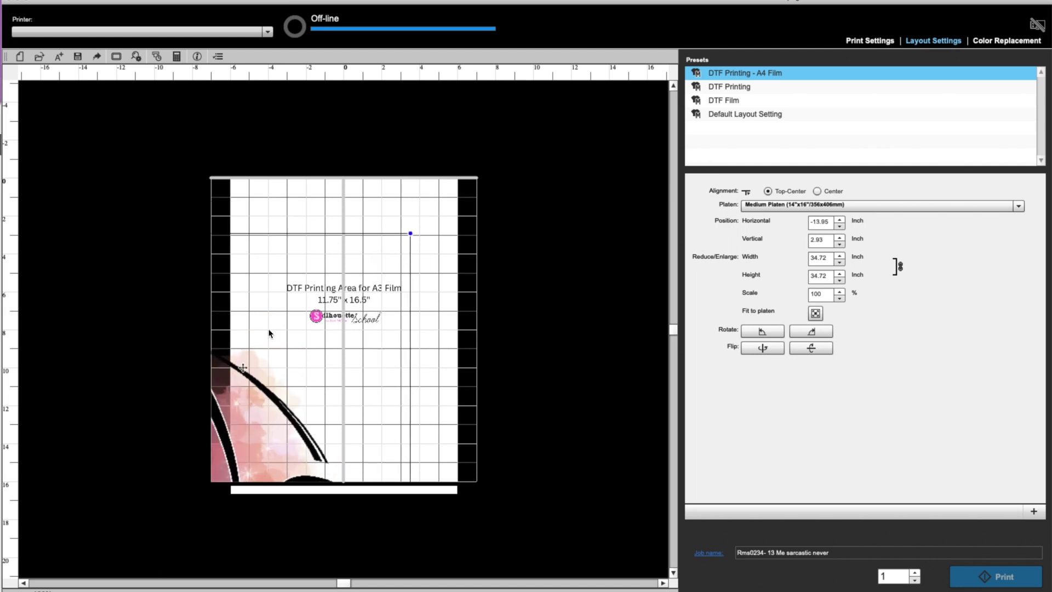
drag(408, 233, 381, 282)
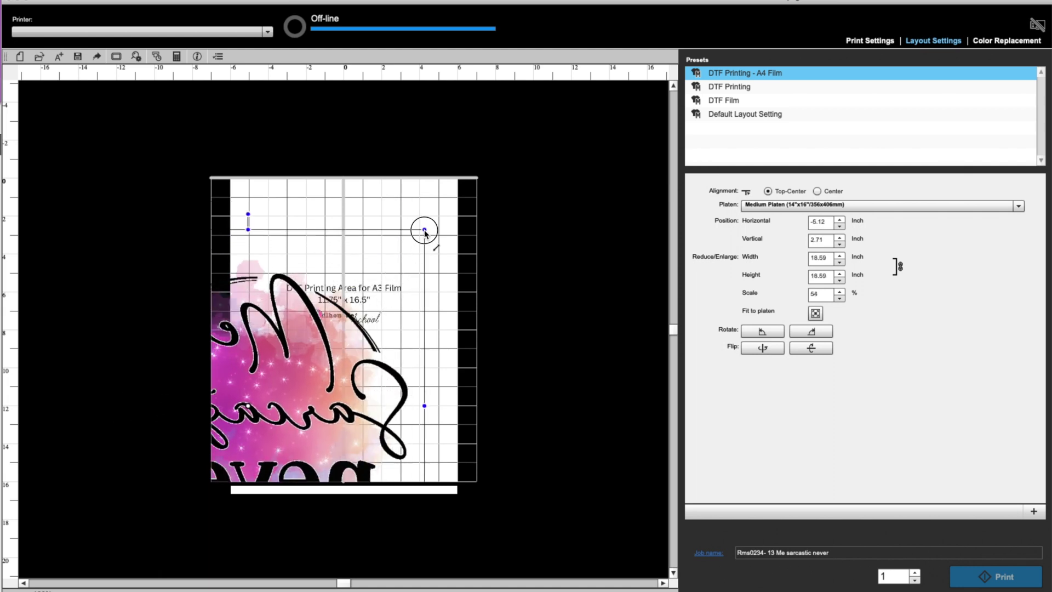
drag(422, 230, 309, 344)
drag(266, 405, 353, 243)
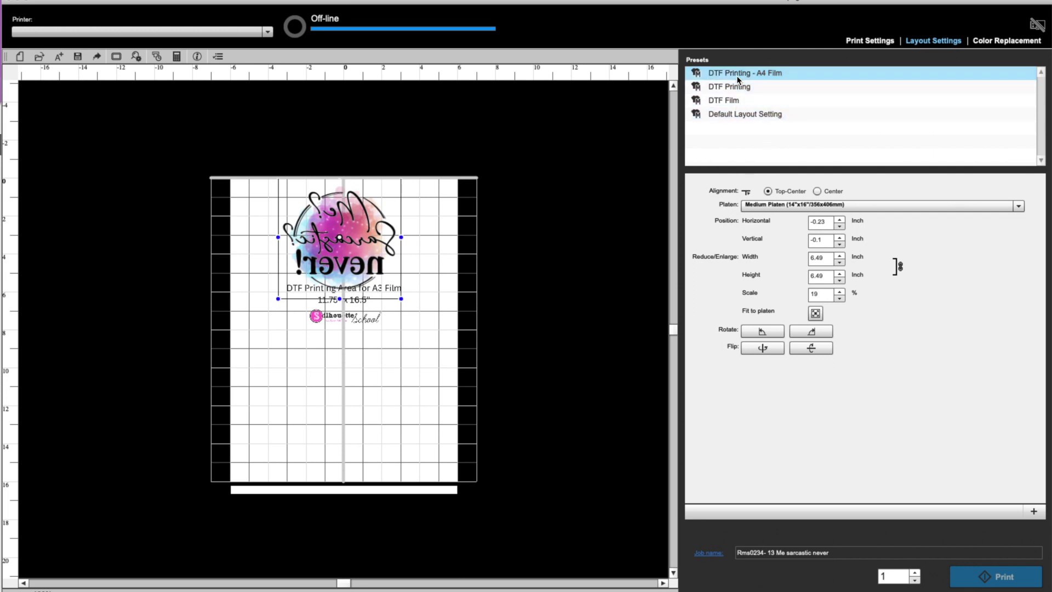
click(865, 43)
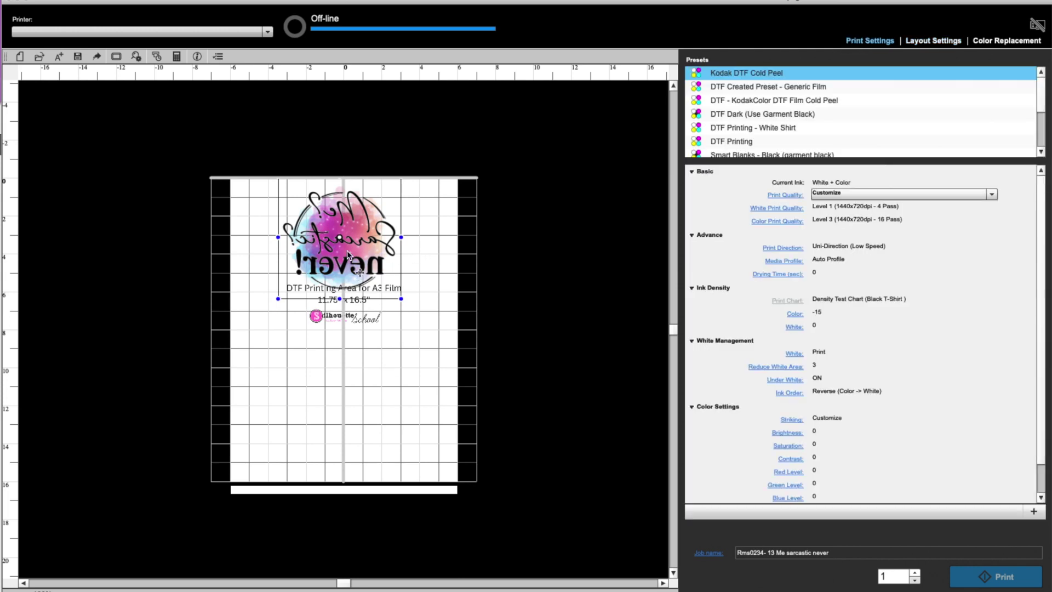
Enlarge the sarcastic design and centre it across the top of the A3 print area
drag(348, 251, 299, 251)
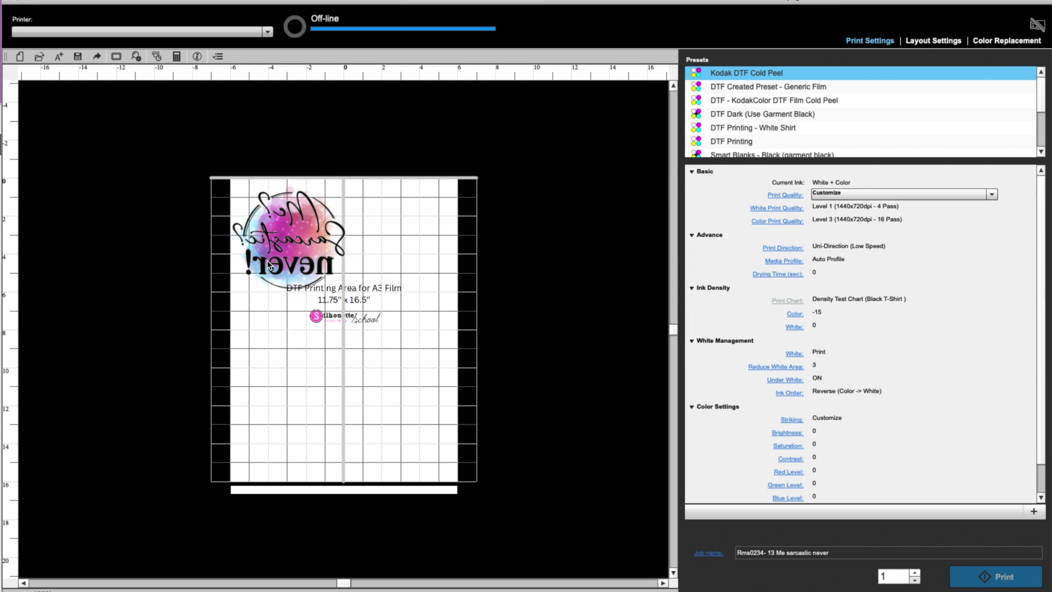
click(280, 257)
drag(279, 257, 284, 258)
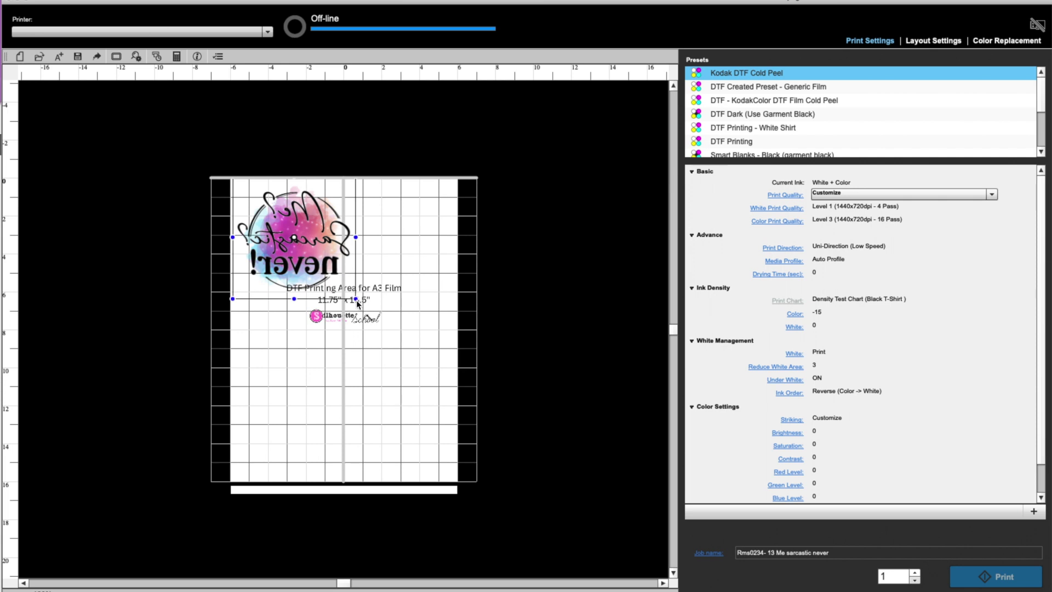
drag(357, 300, 436, 367)
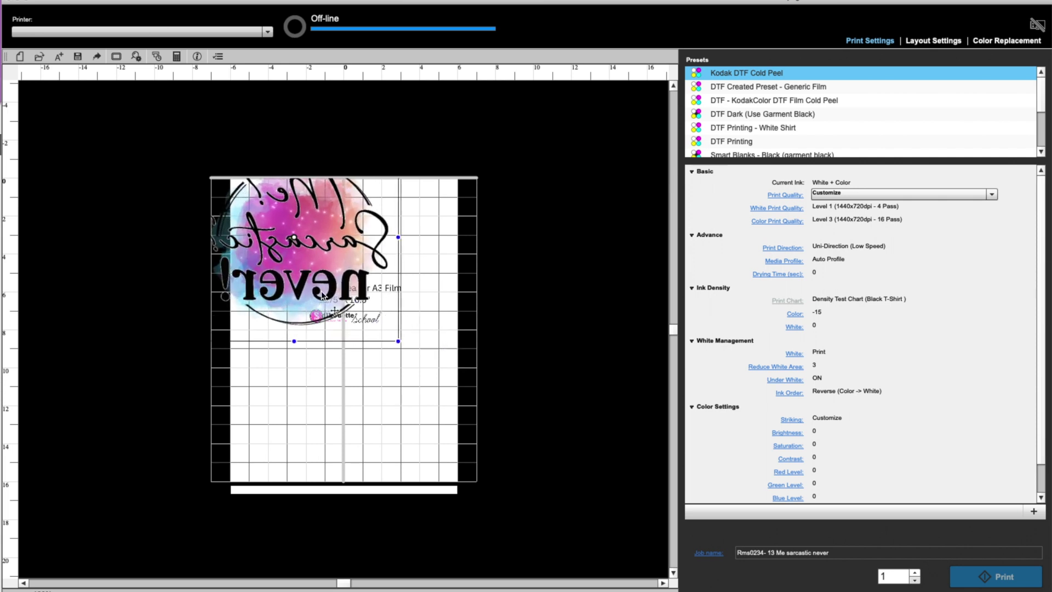
drag(359, 320, 362, 330)
drag(438, 377, 450, 389)
drag(401, 347, 404, 351)
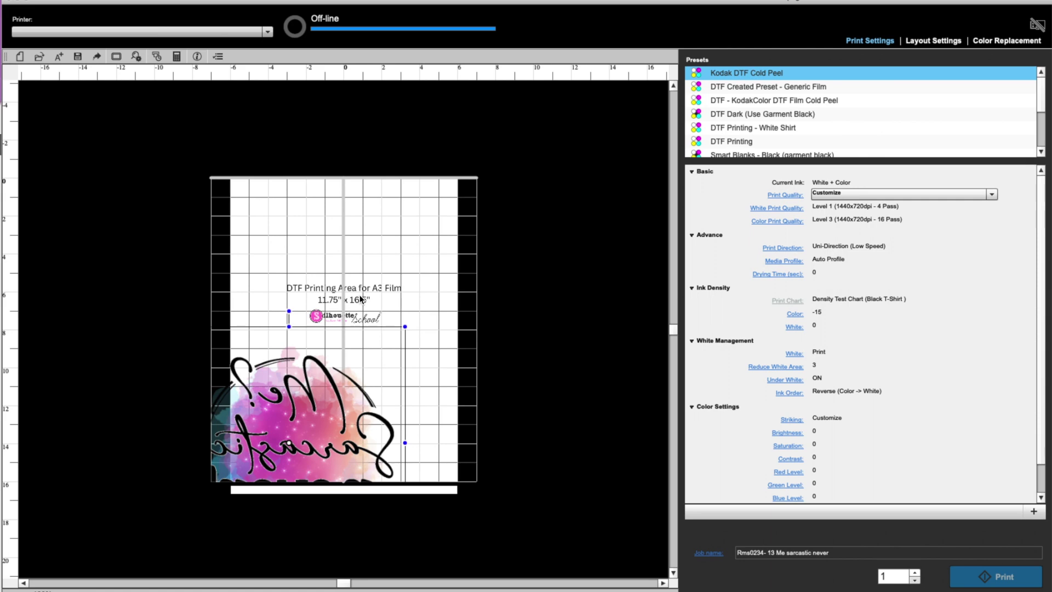
drag(306, 396, 317, 386)
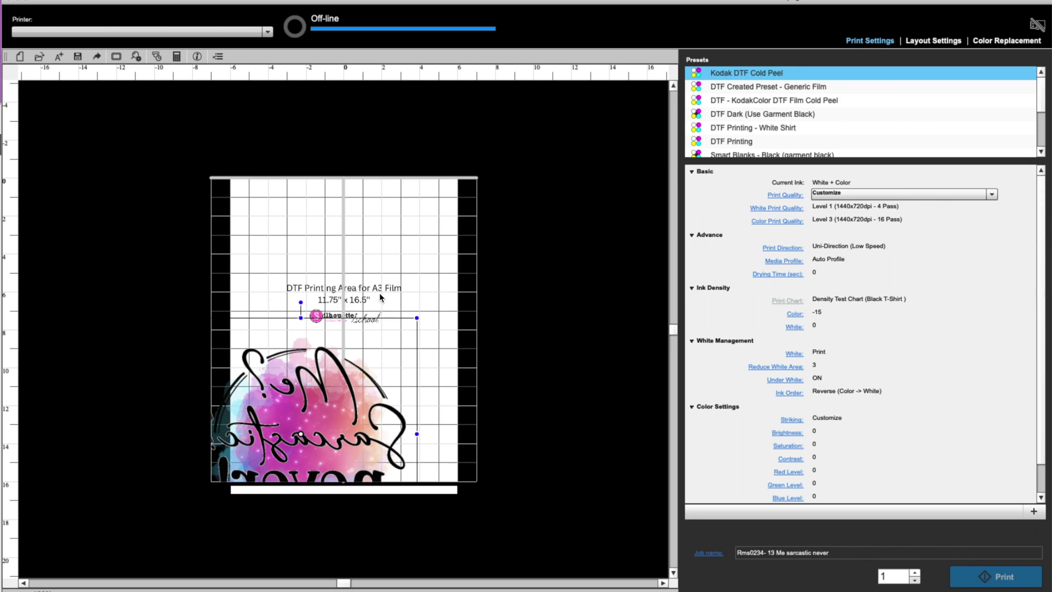
drag(279, 412, 321, 265)
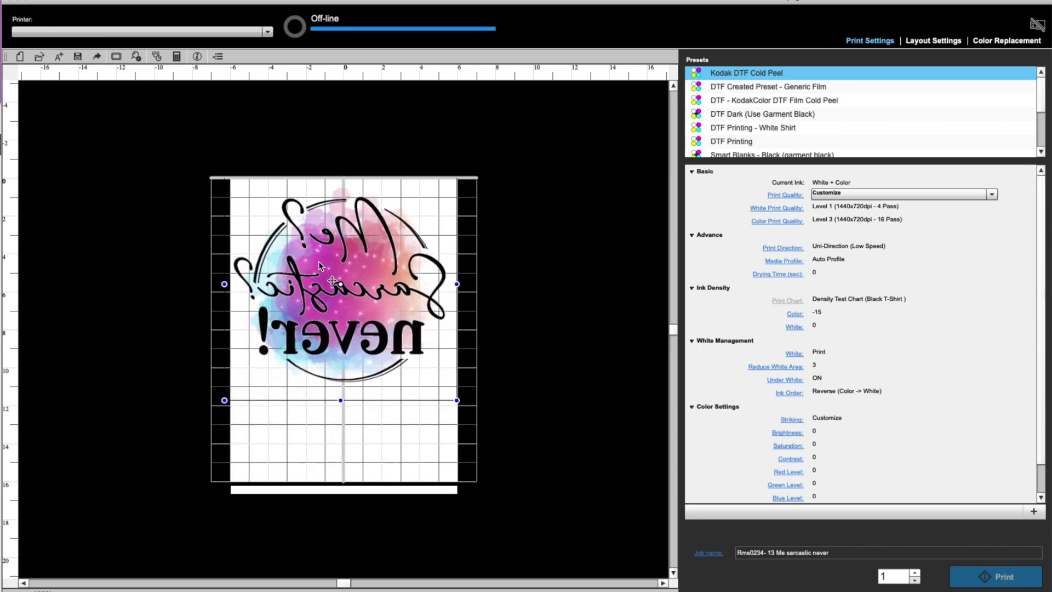